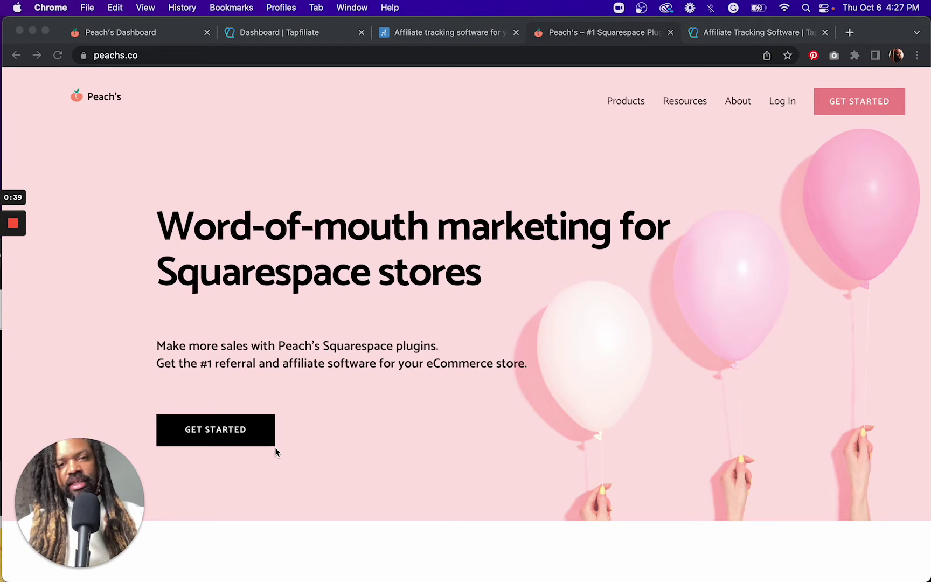
# Step: Focus the browser and open Peach's referral and affiliate program options from the marketing site
pyautogui.click(212, 432)
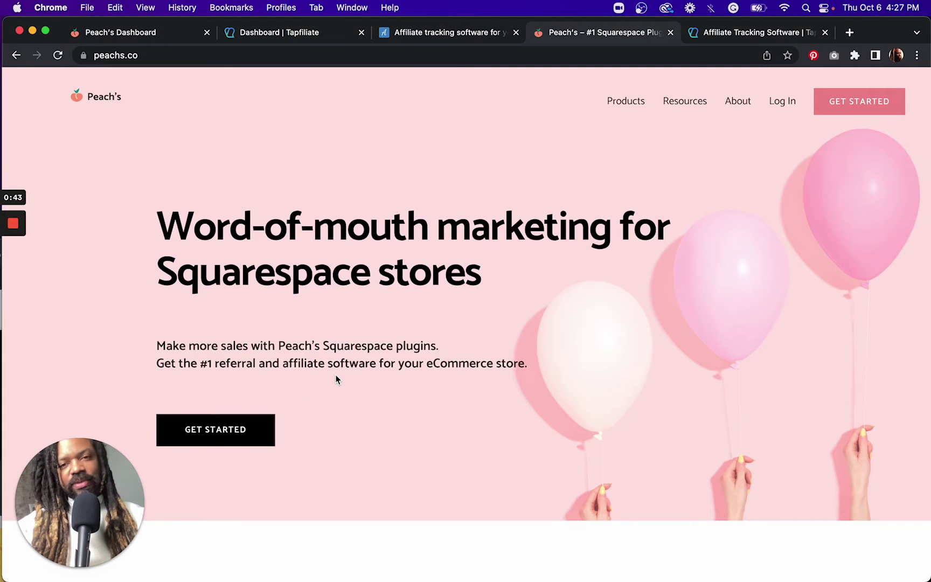
pyautogui.click(229, 429)
pyautogui.scroll(-3, 342, 400)
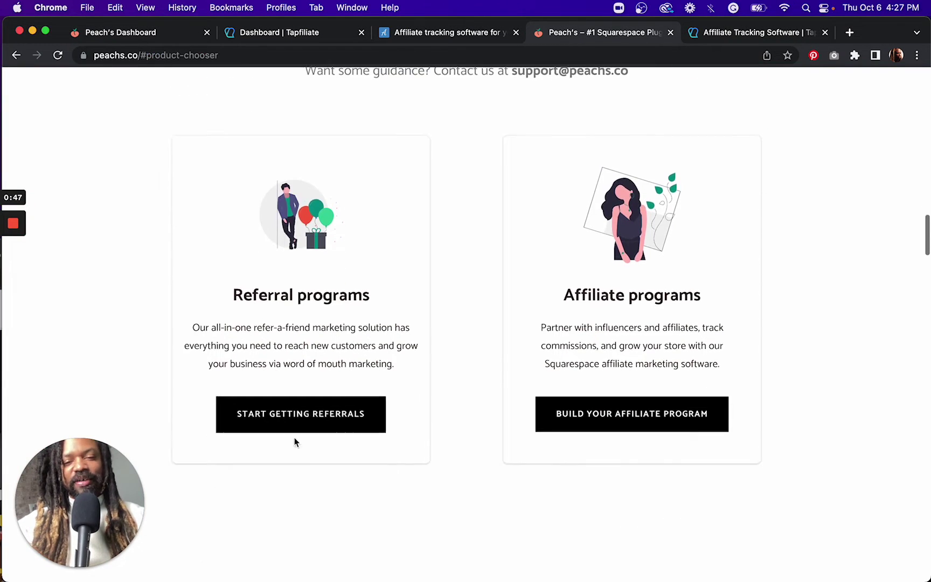
pyautogui.scroll(-5, 303, 343)
pyautogui.scroll(-4, 310, 339)
pyautogui.scroll(6, 310, 343)
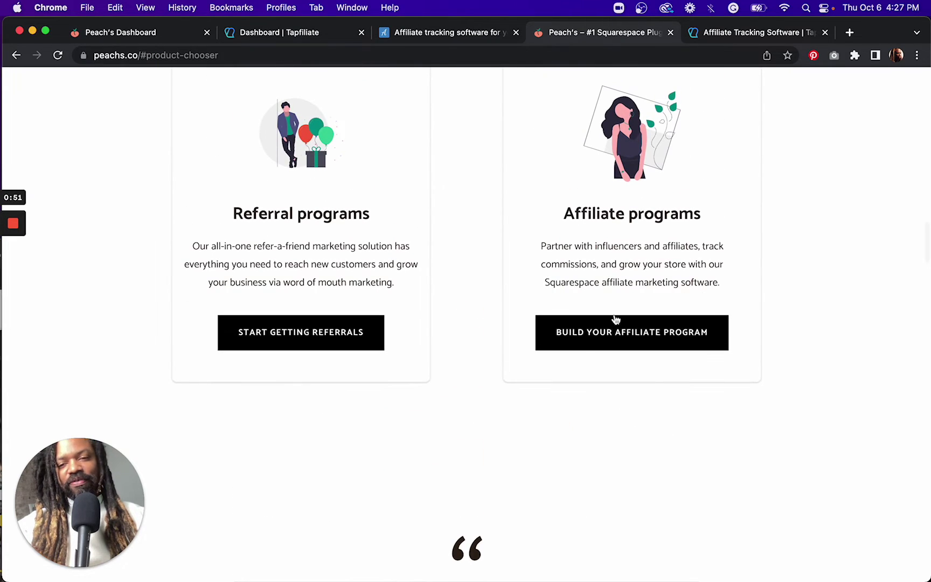
pyautogui.scroll(3, 460, 281)
pyautogui.scroll(1, 386, 265)
pyautogui.scroll(2, 386, 264)
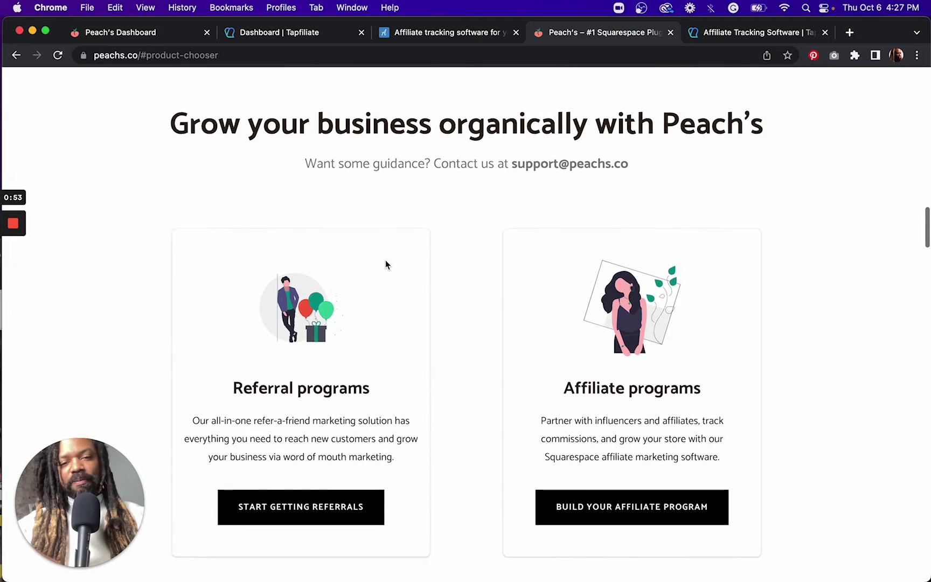
pyautogui.scroll(2, 385, 264)
pyautogui.scroll(5, 386, 264)
pyautogui.scroll(1, 385, 260)
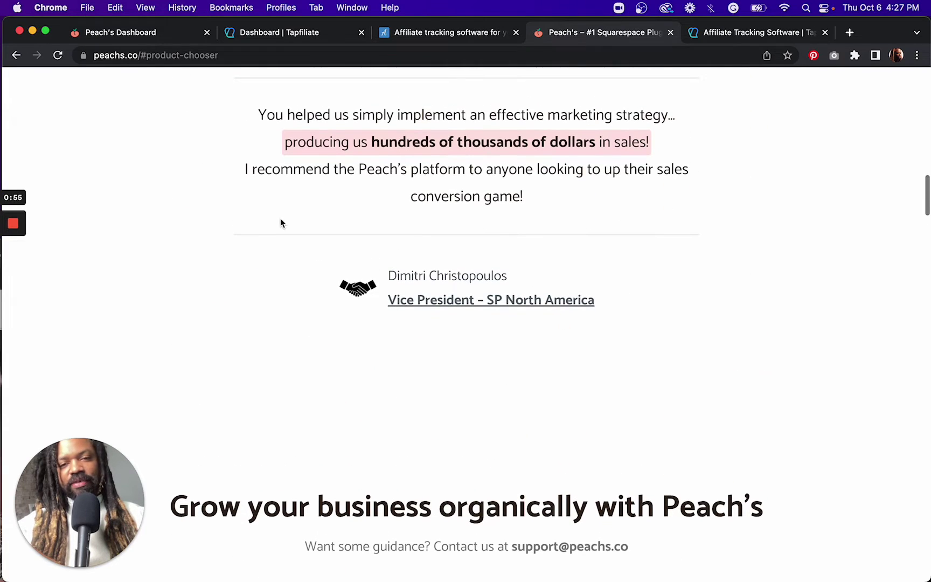
# Step: Review Peach's Configure settings, leaving the payout service unchanged, then open the Set Up checklist
pyautogui.click(129, 32)
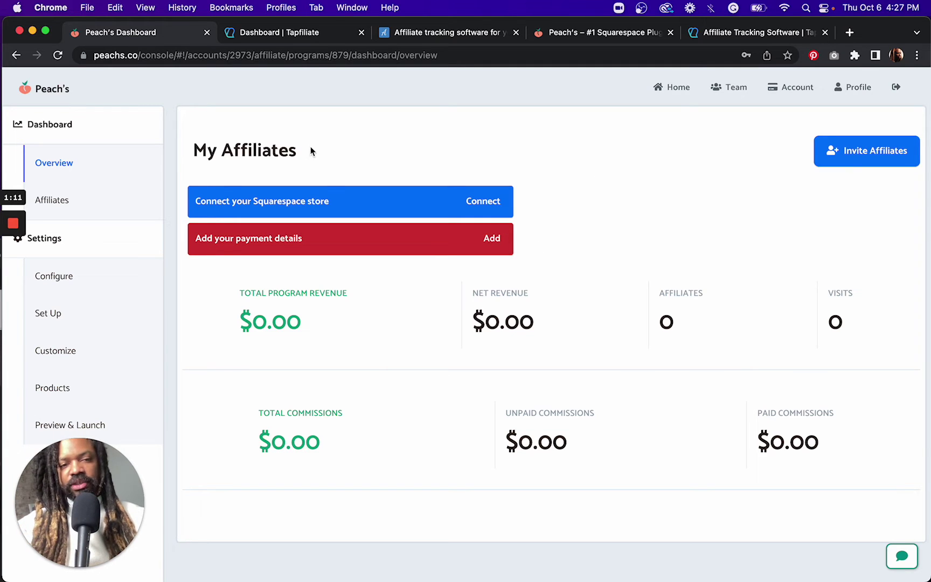
pyautogui.click(64, 280)
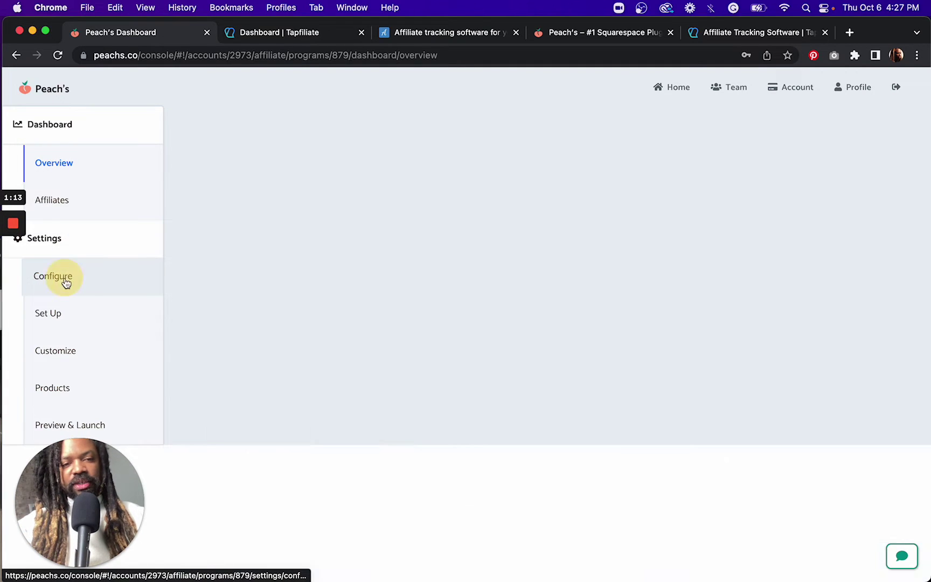
pyautogui.scroll(-5, 289, 281)
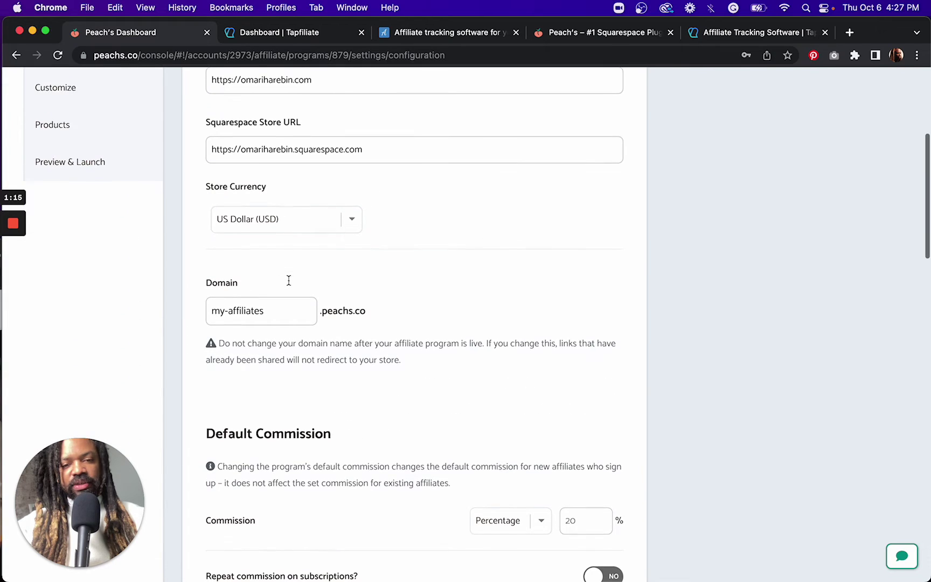
pyautogui.scroll(-2, 318, 332)
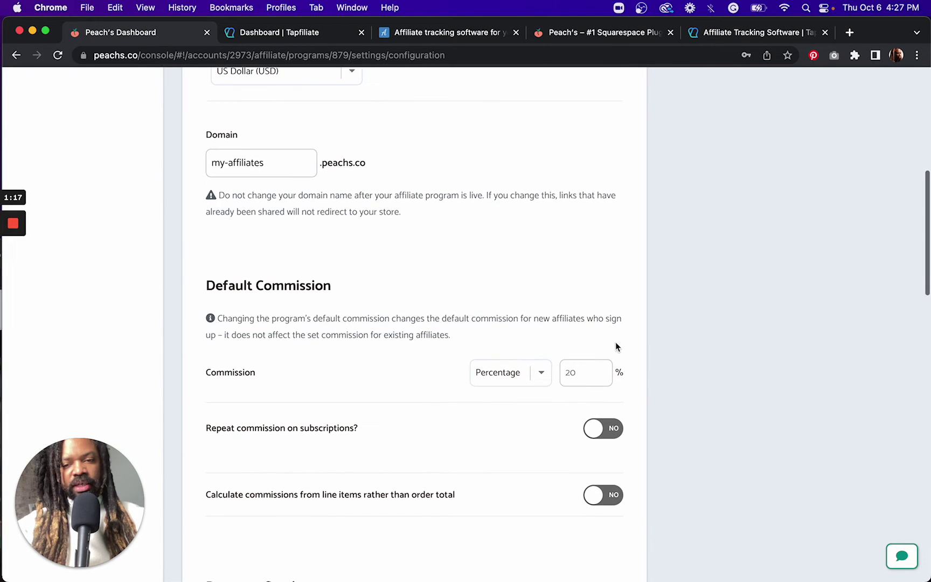
pyautogui.scroll(-1, 400, 431)
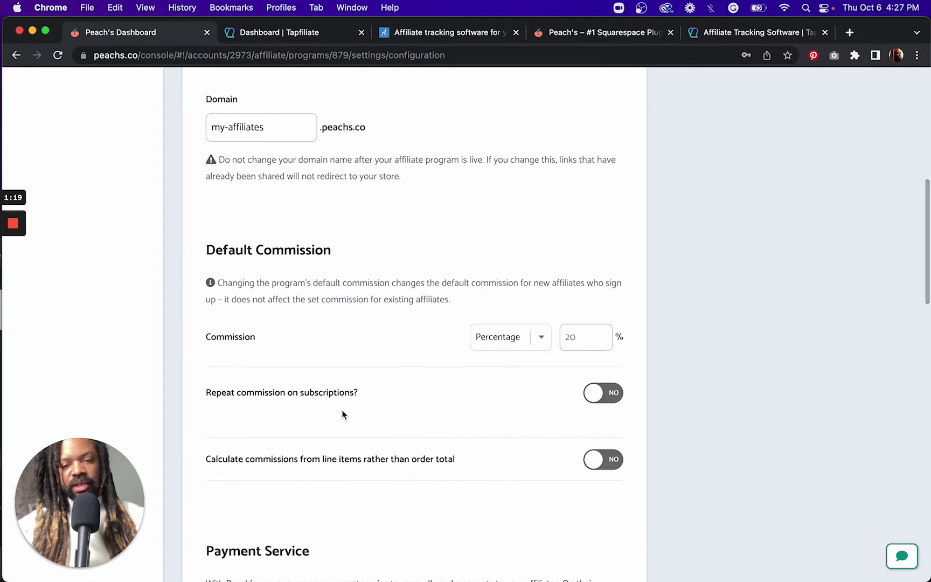
pyautogui.scroll(-1, 343, 412)
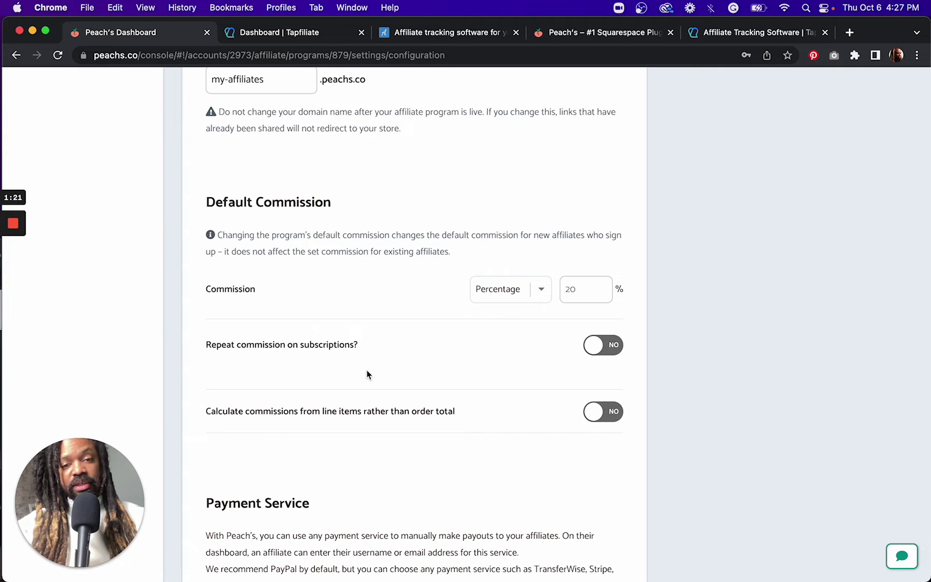
pyautogui.scroll(-1, 347, 468)
pyautogui.scroll(-2, 348, 469)
pyautogui.scroll(-1, 348, 418)
pyautogui.scroll(-2, 357, 393)
pyautogui.click(416, 365)
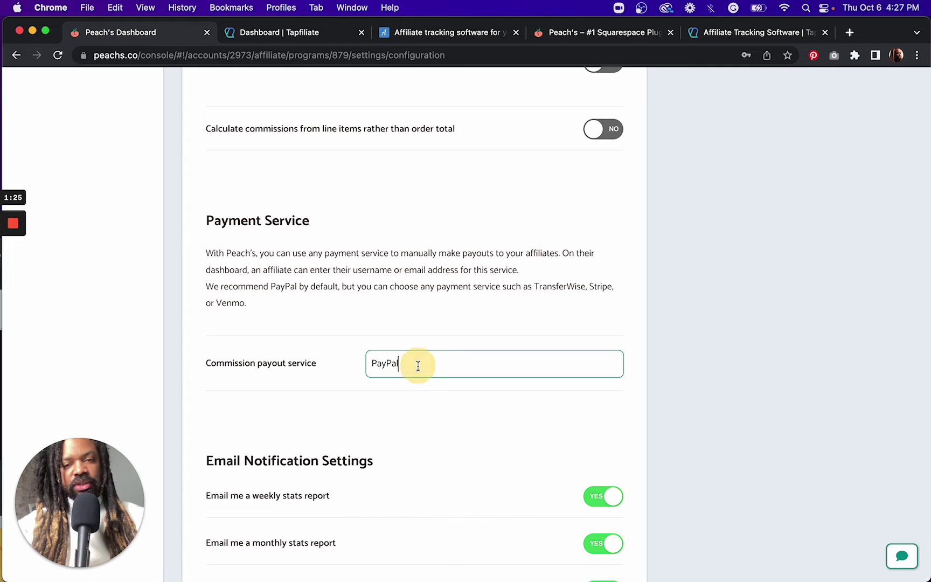
pyautogui.click(348, 318)
pyautogui.scroll(-3, 297, 420)
pyautogui.scroll(-3, 298, 420)
pyautogui.scroll(5, 298, 419)
pyautogui.scroll(3, 176, 291)
pyautogui.click(83, 327)
pyautogui.scroll(-2, 251, 343)
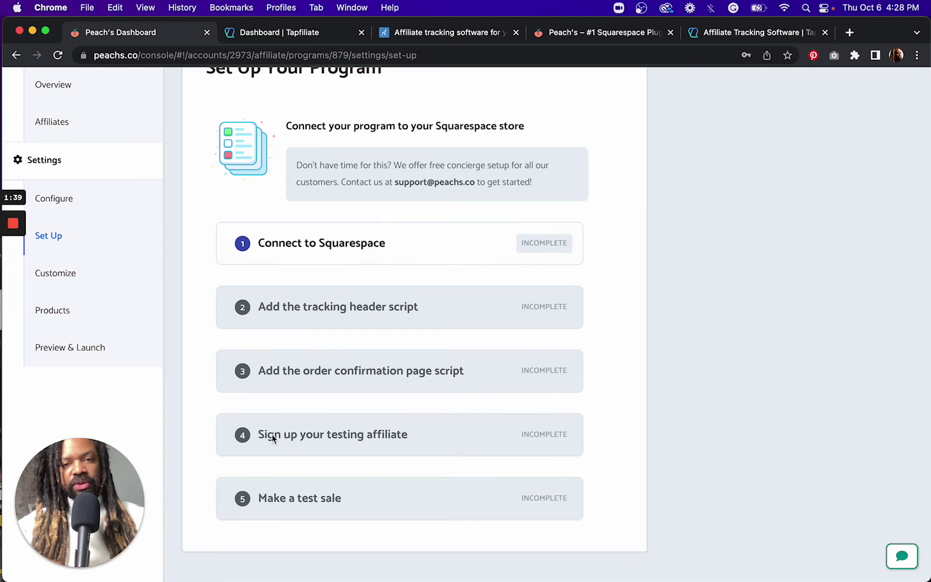
# Step: Visit Peach's Customize, Products and Preview & Launch pages in turn
pyautogui.click(92, 273)
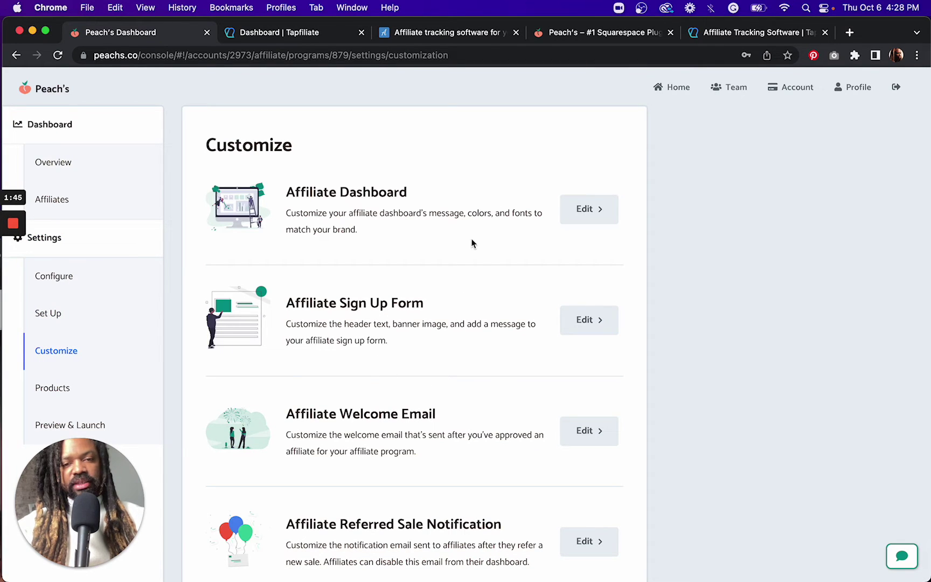
pyautogui.scroll(-2, 446, 384)
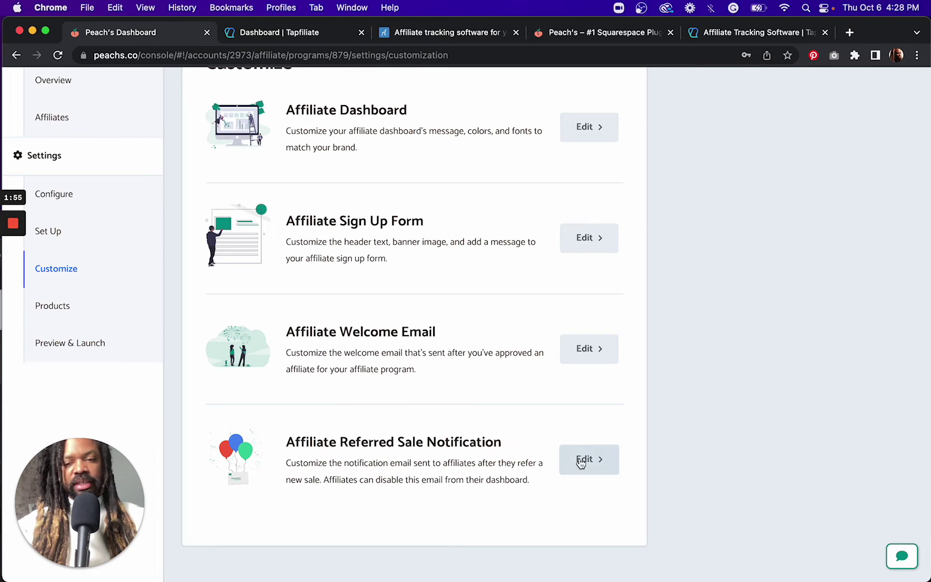
pyautogui.click(64, 320)
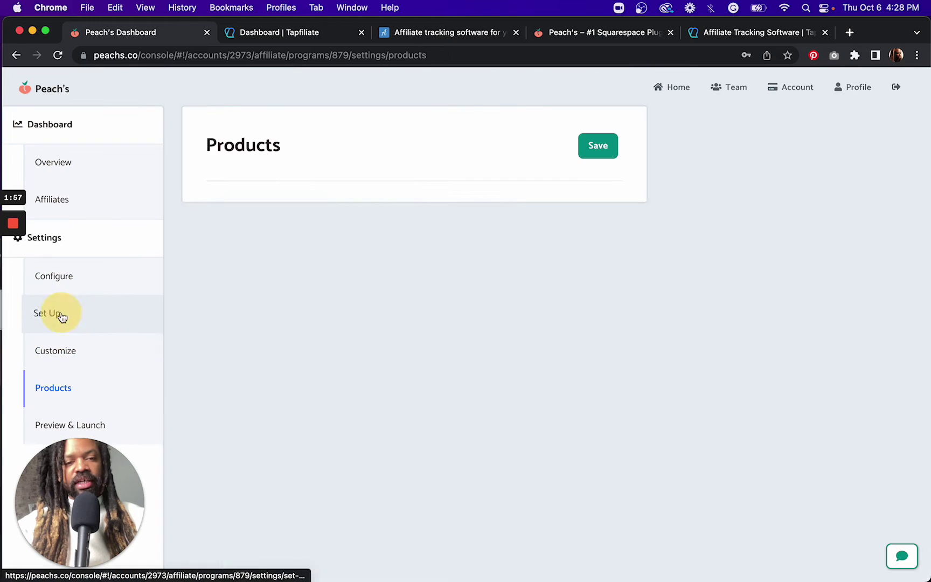
pyautogui.scroll(-2, 362, 380)
pyautogui.scroll(-3, 362, 380)
pyautogui.scroll(-3, 362, 379)
pyautogui.scroll(4, 362, 379)
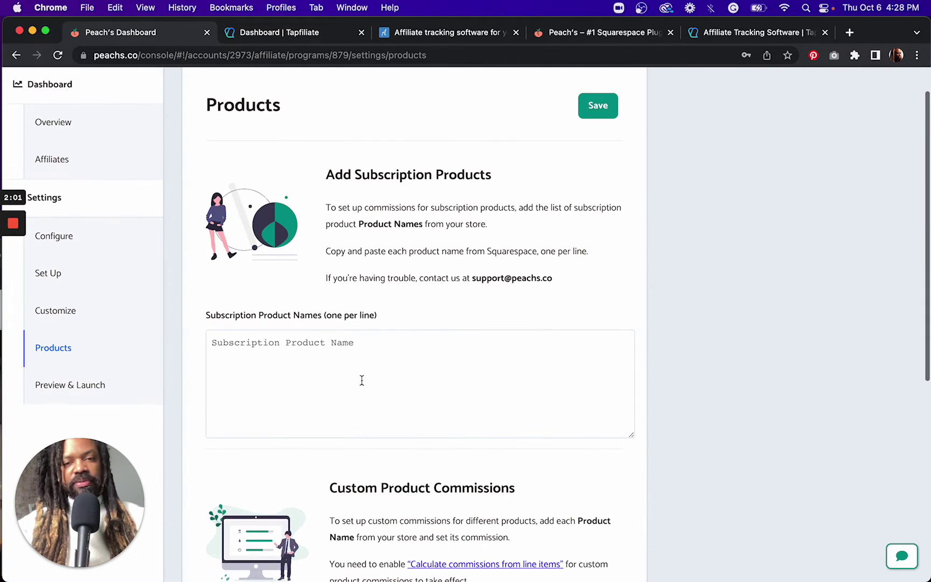
pyautogui.scroll(-1, 349, 247)
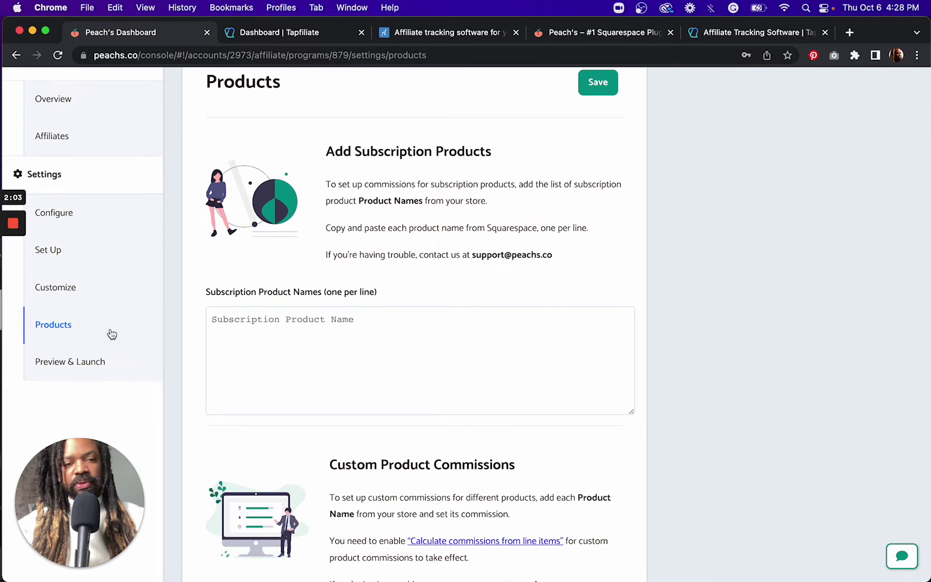
pyautogui.click(83, 364)
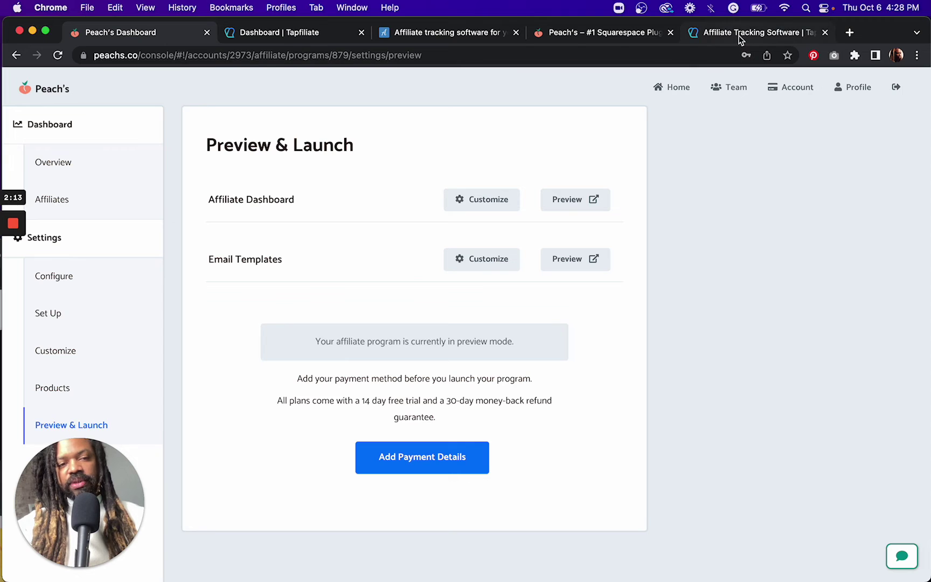
# Step: Move from Tapfiliate's marketing site to its dashboard's Getting Started guide and stat cards
pyautogui.click(757, 33)
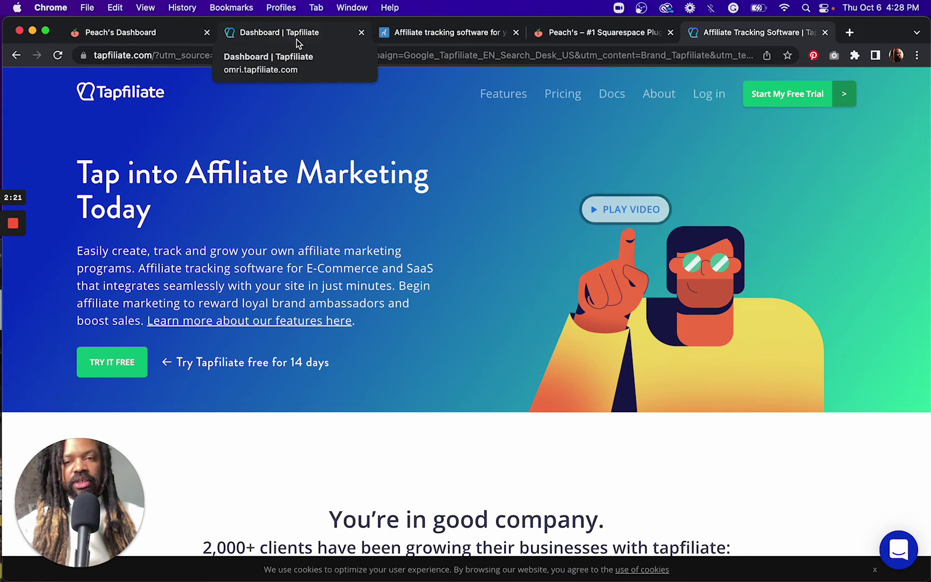
pyautogui.click(296, 39)
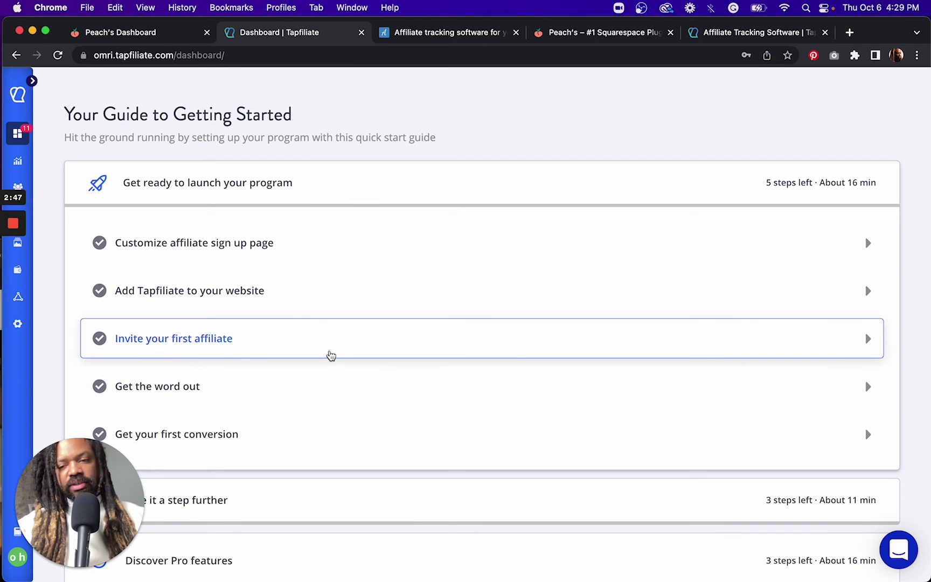
pyautogui.scroll(-3, 349, 396)
pyautogui.scroll(-2, 349, 397)
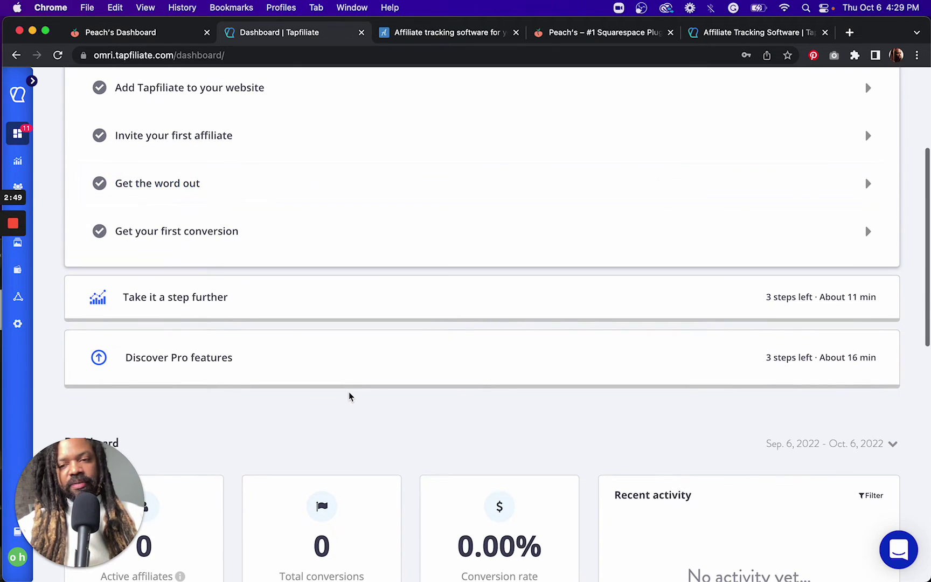
pyautogui.scroll(1, 350, 396)
pyautogui.scroll(3, 349, 396)
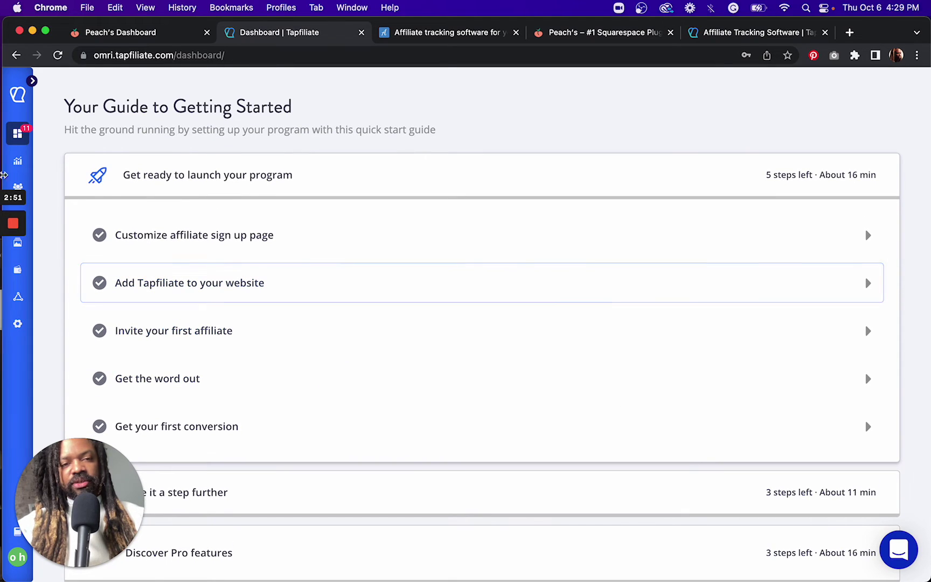
# Step: View Tapfiliate's Reporting, Affiliates, Assets and Conversions pages
pyautogui.click(17, 160)
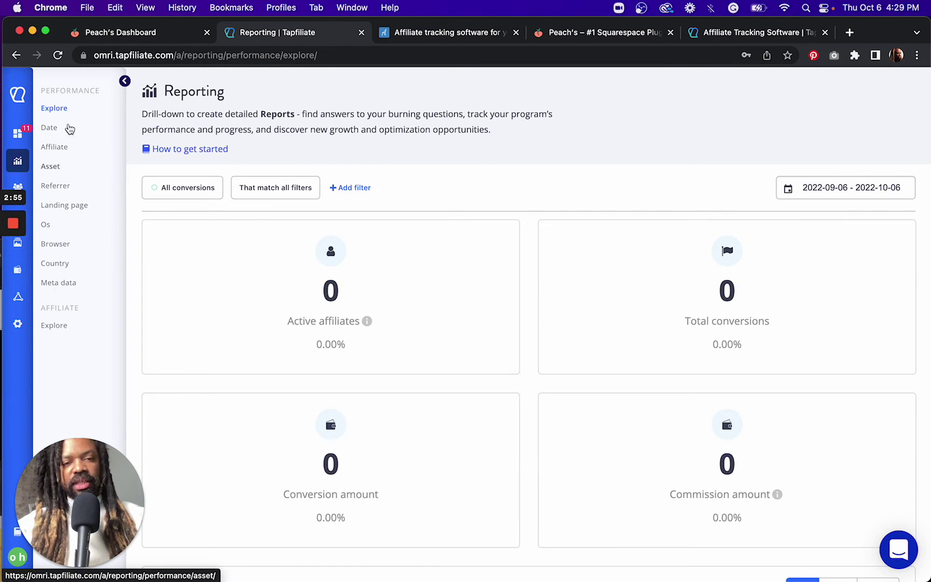
pyautogui.click(18, 187)
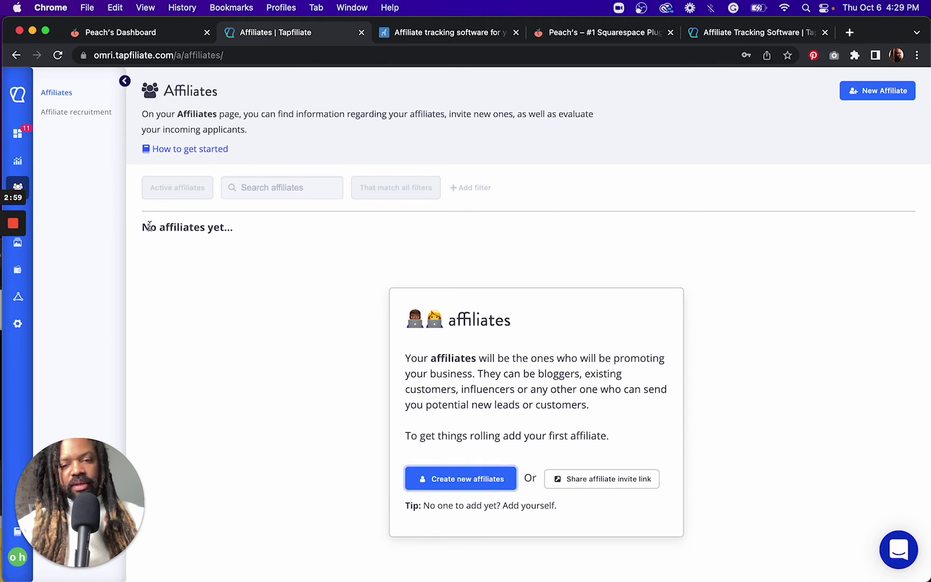
pyautogui.click(20, 243)
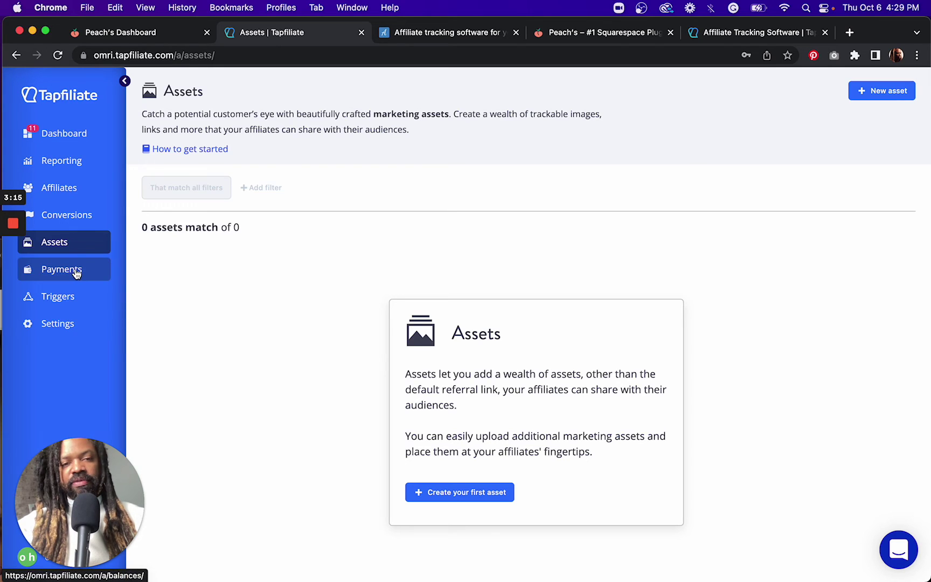
pyautogui.click(73, 217)
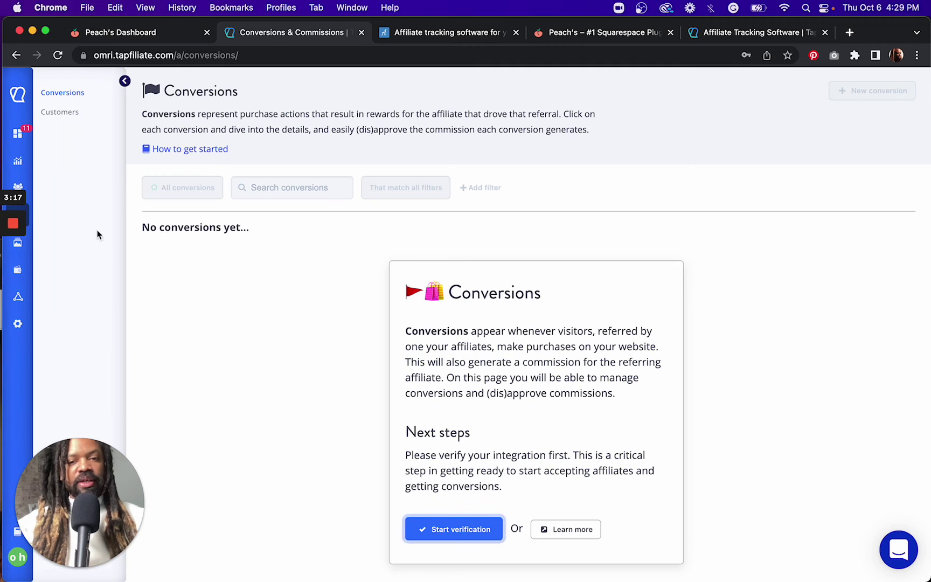
pyautogui.moveTo(13, 211)
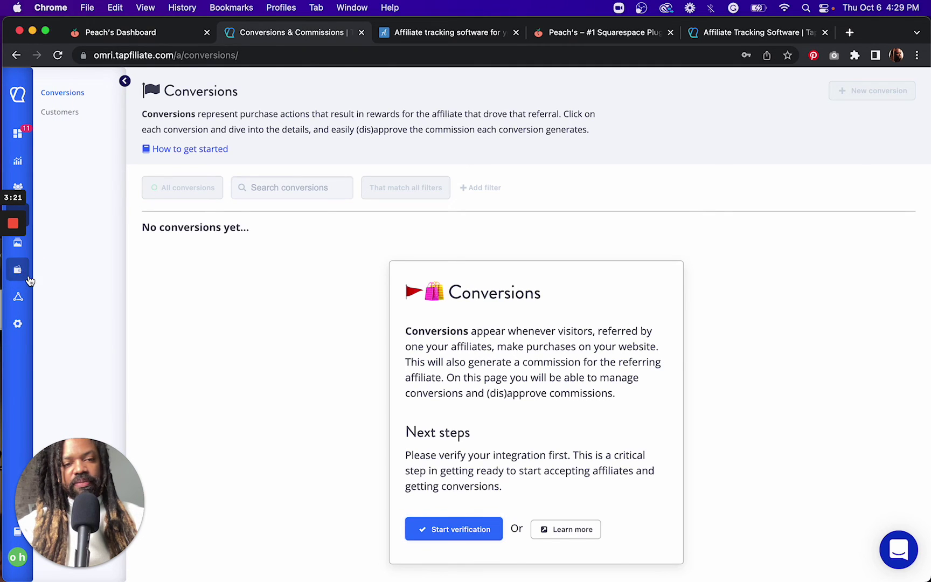
# Step: Check payment Balances, the empty past Payments list and the empty Triggers page, then open Settings
pyautogui.click(18, 269)
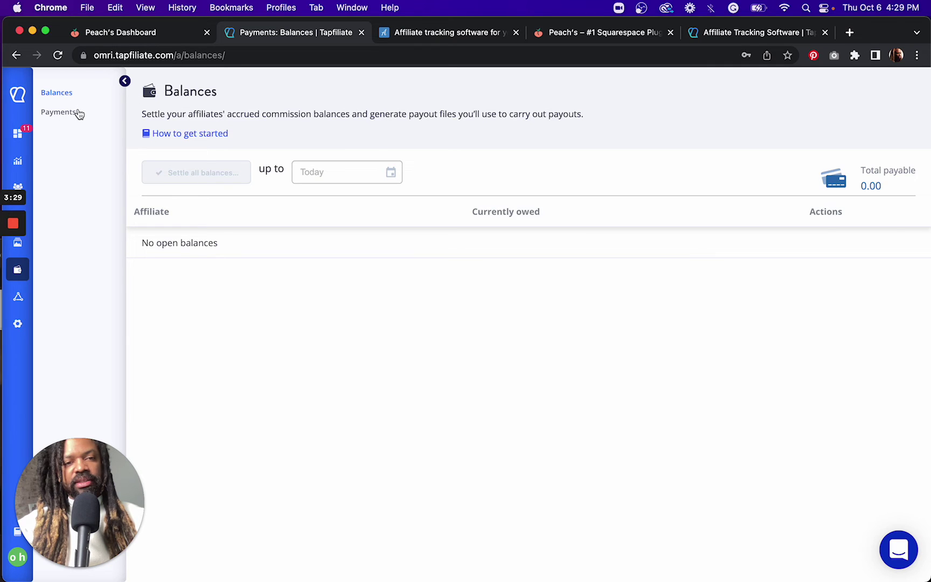
pyautogui.click(58, 112)
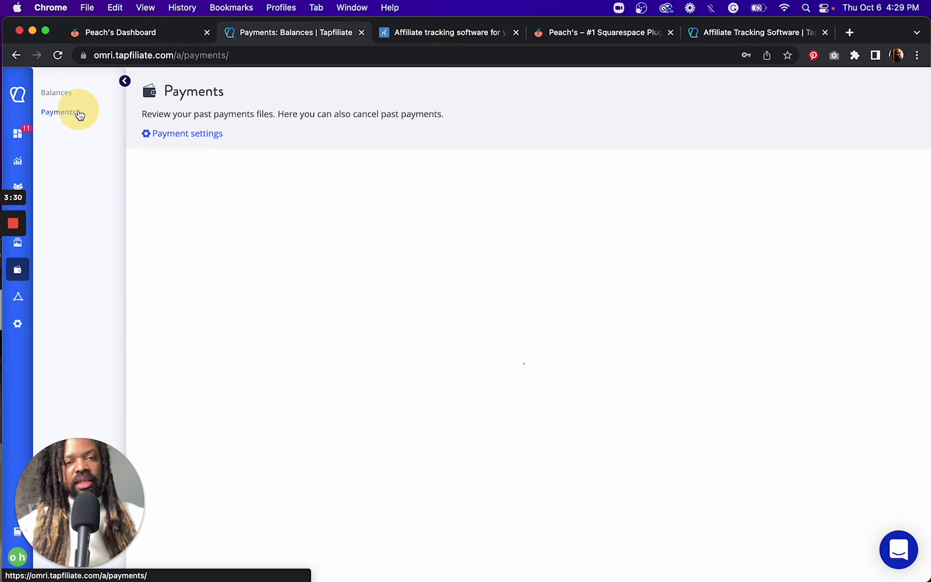
pyautogui.click(19, 297)
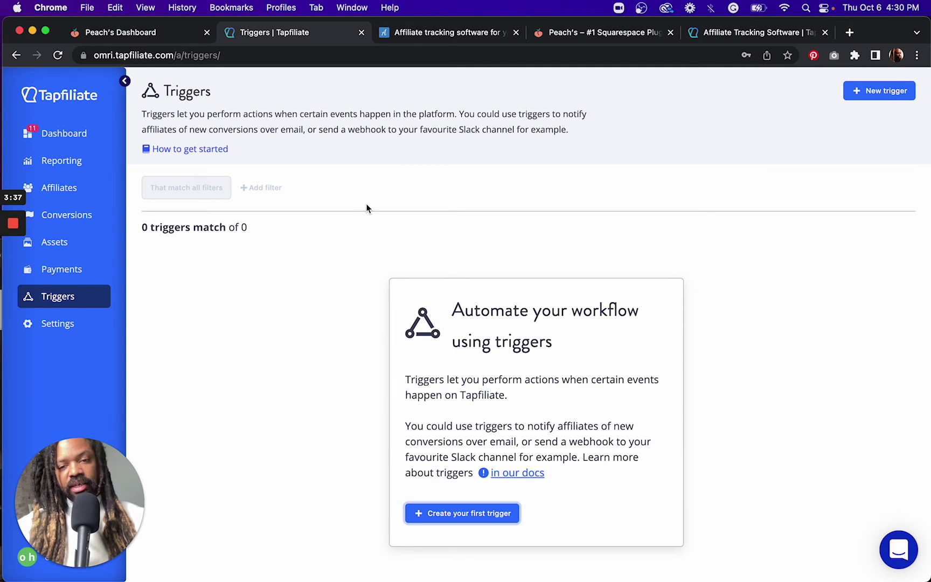
pyautogui.click(90, 331)
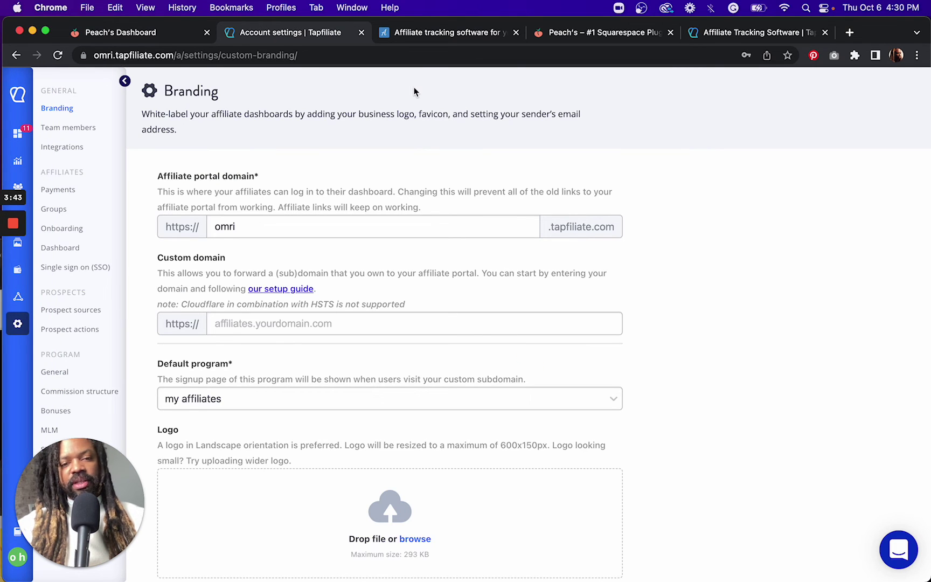
# Step: Compare Peach's Preview & Launch page with Tapfiliate's Branding settings, ending back on Peach's
pyautogui.click(123, 36)
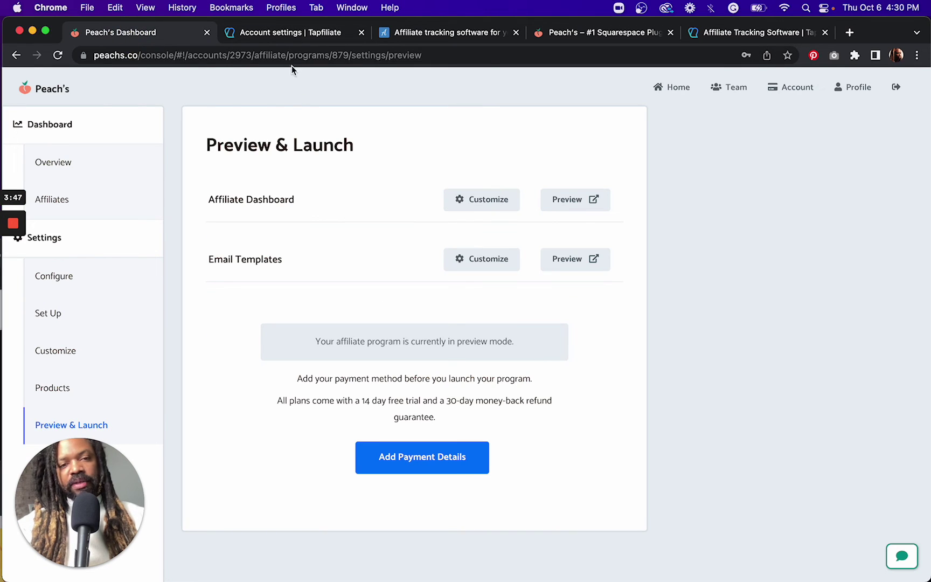
pyautogui.click(293, 37)
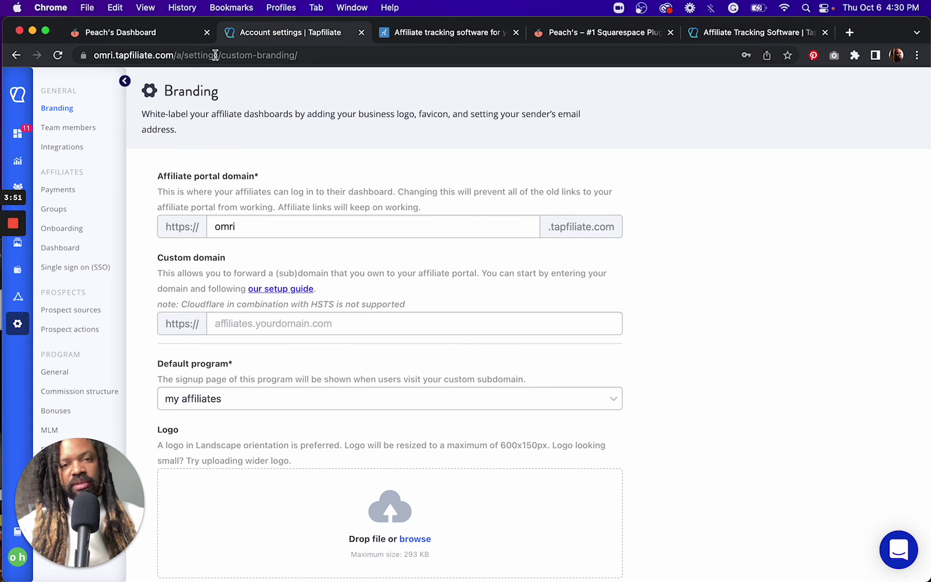
pyautogui.click(175, 35)
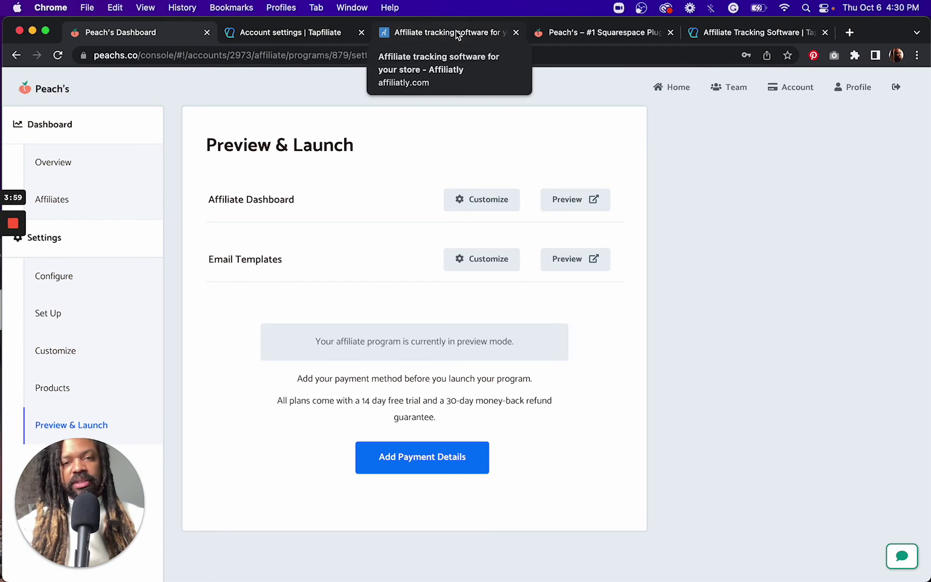
pyautogui.click(480, 33)
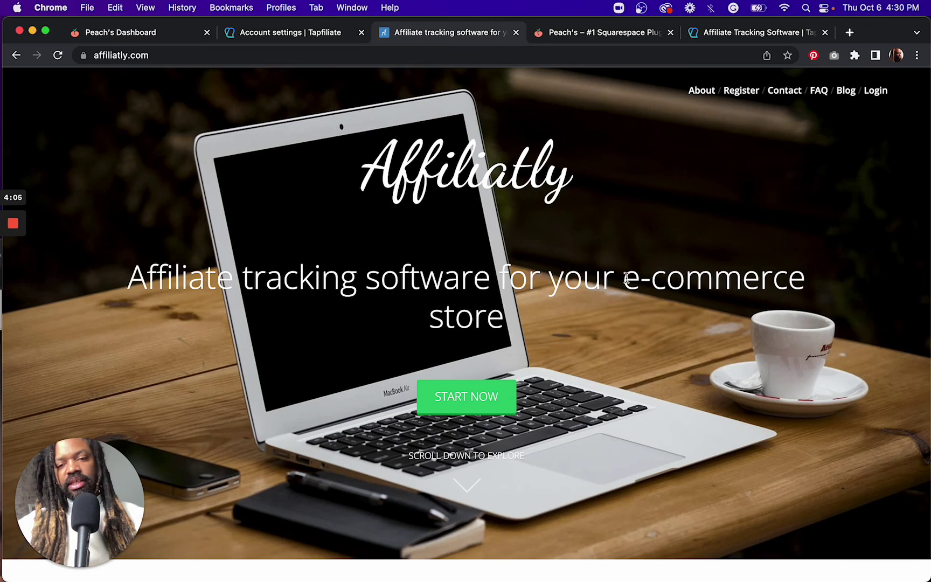
pyautogui.scroll(-5, 628, 281)
pyautogui.scroll(-5, 628, 281)
pyautogui.scroll(-5, 628, 283)
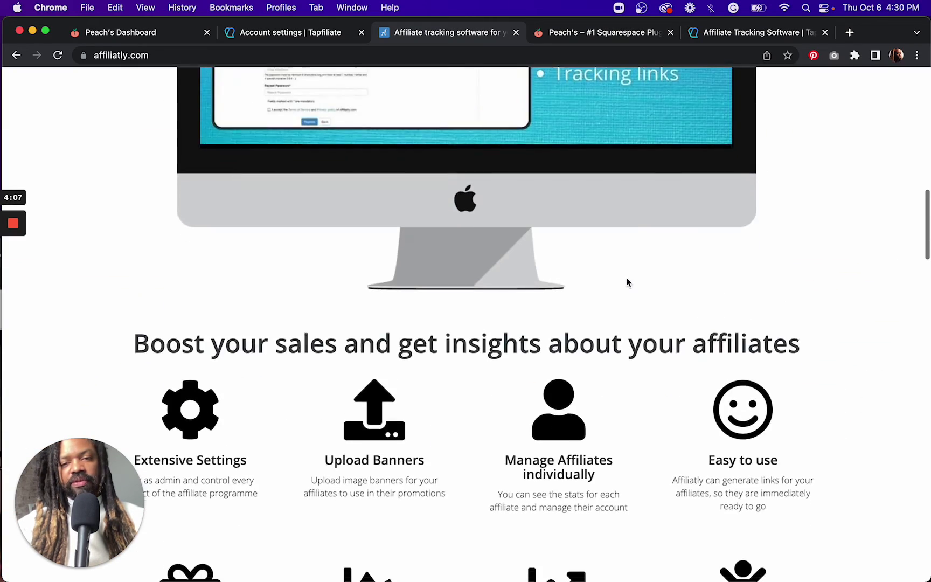
pyautogui.scroll(3, 627, 283)
pyautogui.scroll(-5, 627, 282)
pyautogui.scroll(-2, 627, 283)
pyautogui.scroll(-2, 628, 282)
pyautogui.scroll(-3, 626, 282)
pyautogui.scroll(-3, 627, 283)
pyautogui.scroll(-3, 627, 282)
pyautogui.scroll(-1, 618, 283)
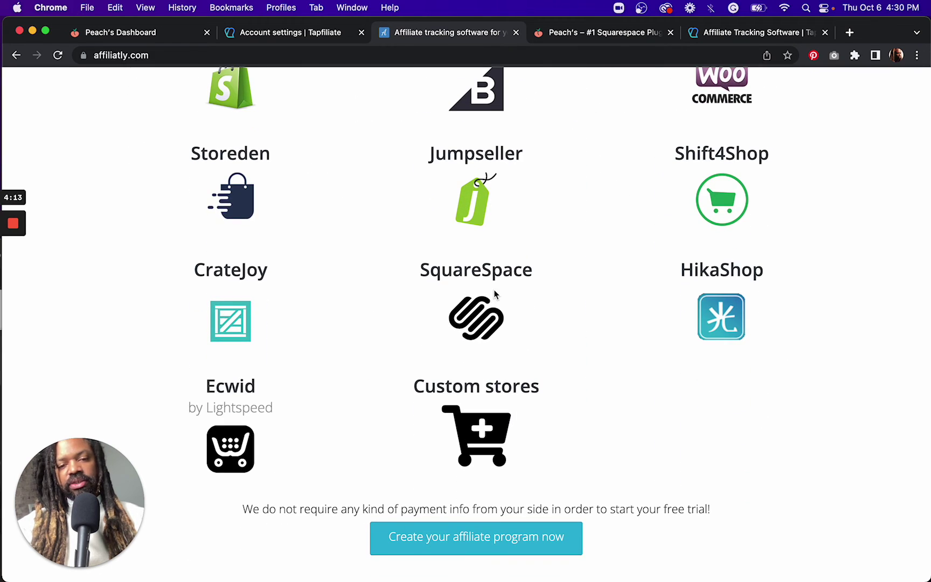
pyautogui.scroll(-5, 495, 295)
pyautogui.scroll(-1, 502, 284)
pyautogui.scroll(-2, 480, 291)
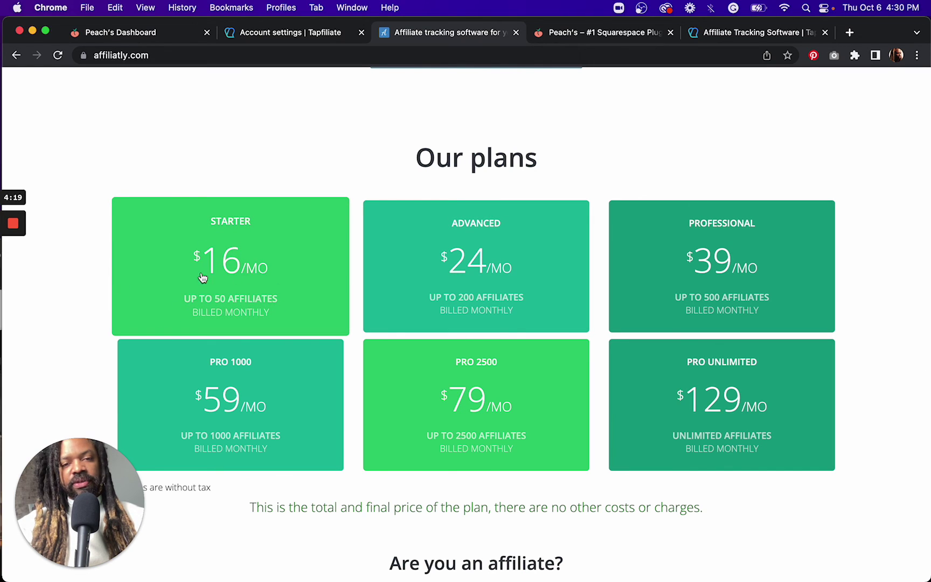
pyautogui.scroll(-5, 289, 437)
pyautogui.scroll(-3, 291, 433)
pyautogui.scroll(1, 291, 433)
pyautogui.scroll(5, 291, 432)
pyautogui.scroll(5, 291, 433)
pyautogui.scroll(5, 290, 440)
pyautogui.scroll(5, 288, 449)
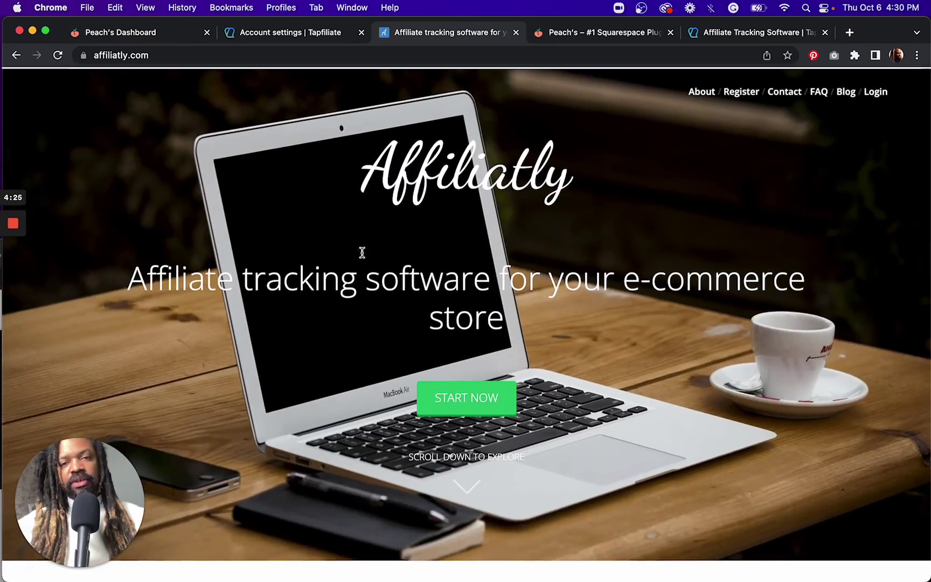
# Step: Glance at Tapfiliate's settings, then go back to Peach's Preview & Launch page
pyautogui.click(277, 41)
pyautogui.click(128, 34)
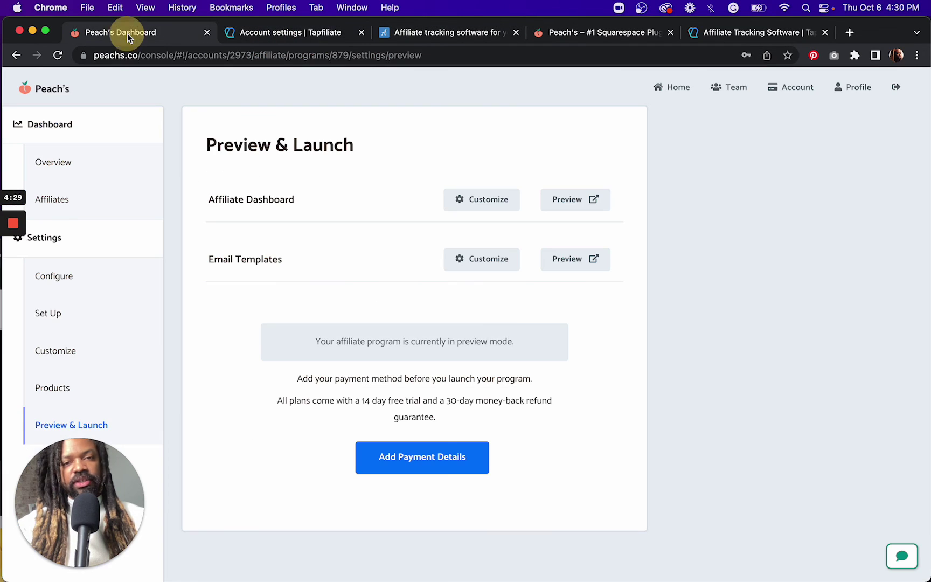